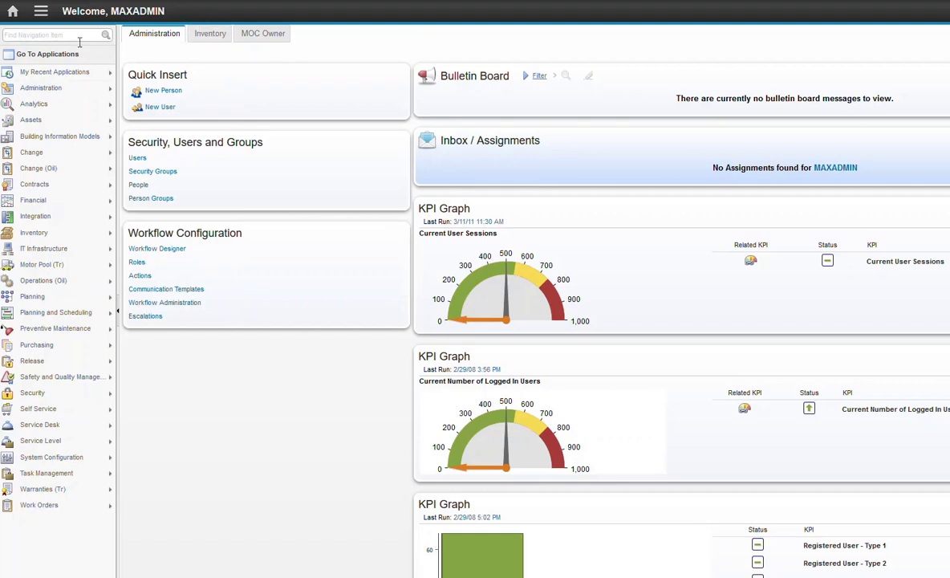
Open the License Usage Monitor application and list all license records
{"action": "mouse_move", "coordinate": [43, 93]}
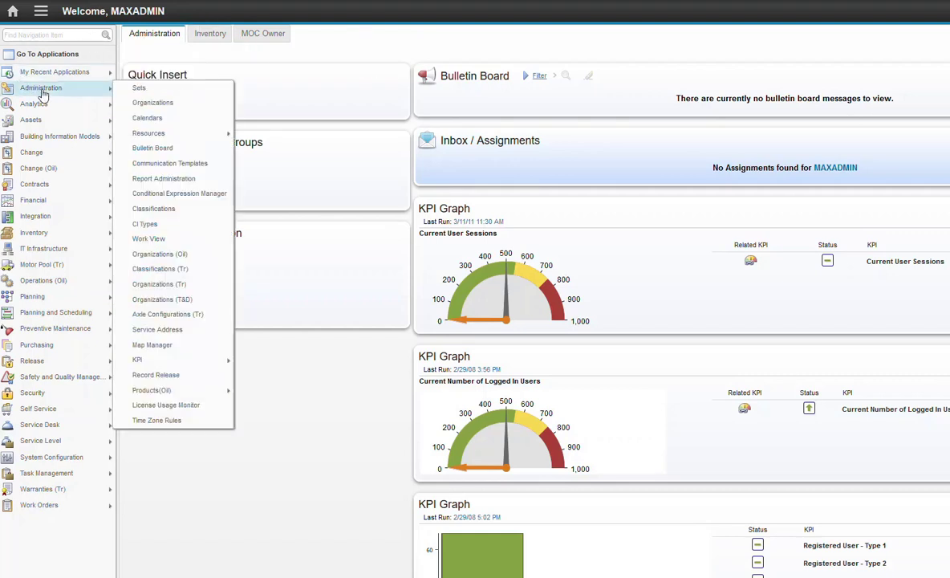
{"action": "left_click", "coordinate": [176, 406]}
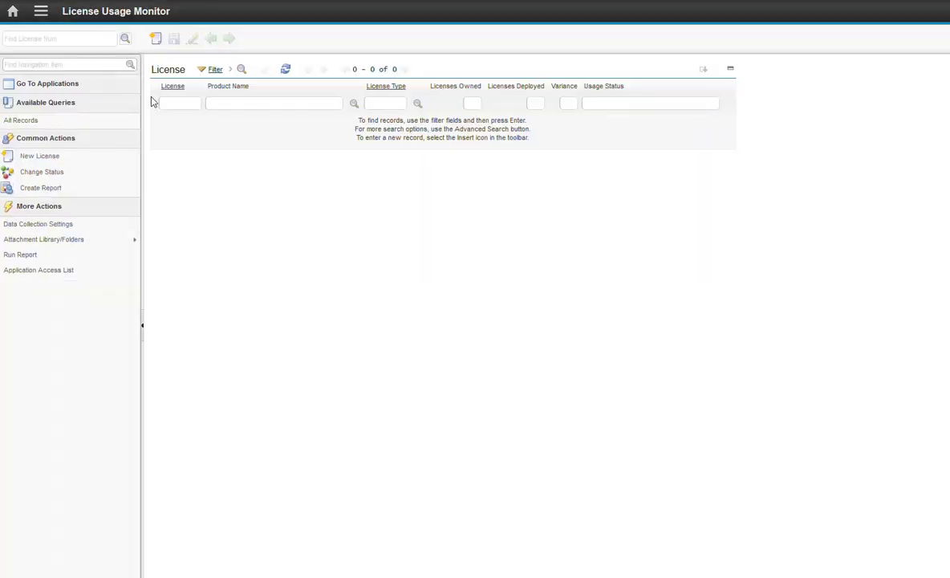
{"action": "left_click", "coordinate": [164, 103]}
{"action": "key", "text": "Return"}
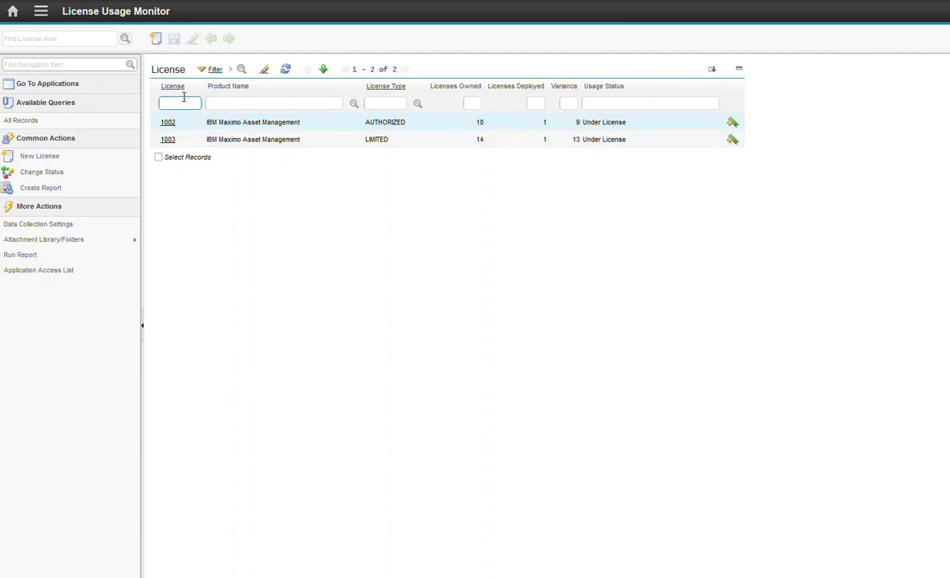
Create a new license described as Express License, with product IBM Maximo Asset Management and license type EXPRESS
{"action": "left_click", "coordinate": [155, 38]}
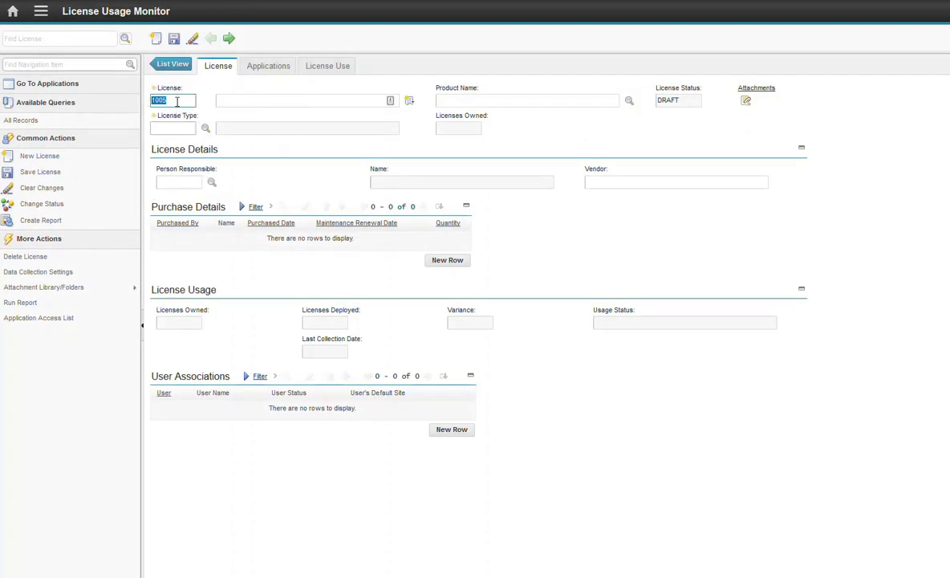
{"action": "left_click", "coordinate": [176, 100]}
{"action": "left_click", "coordinate": [245, 99]}
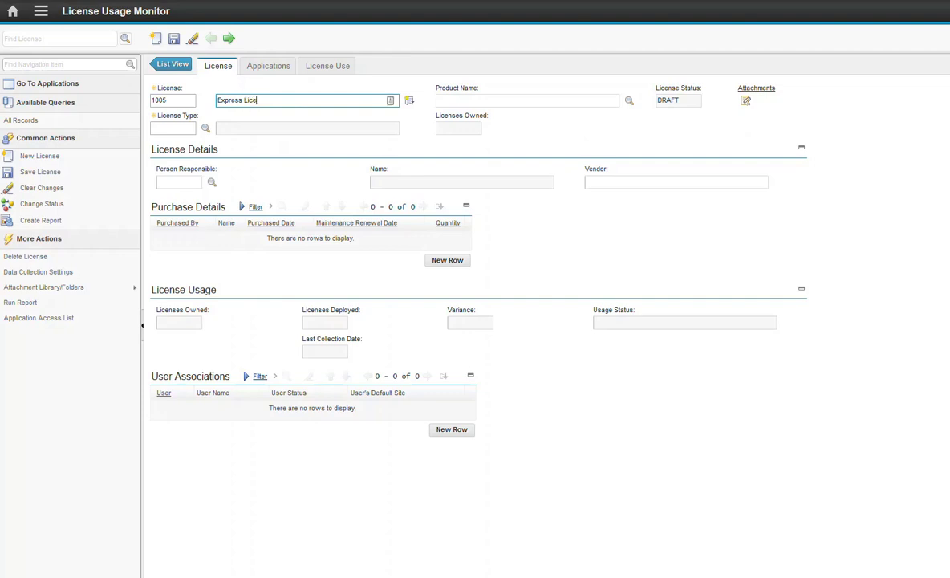
{"action": "left_click", "coordinate": [628, 100]}
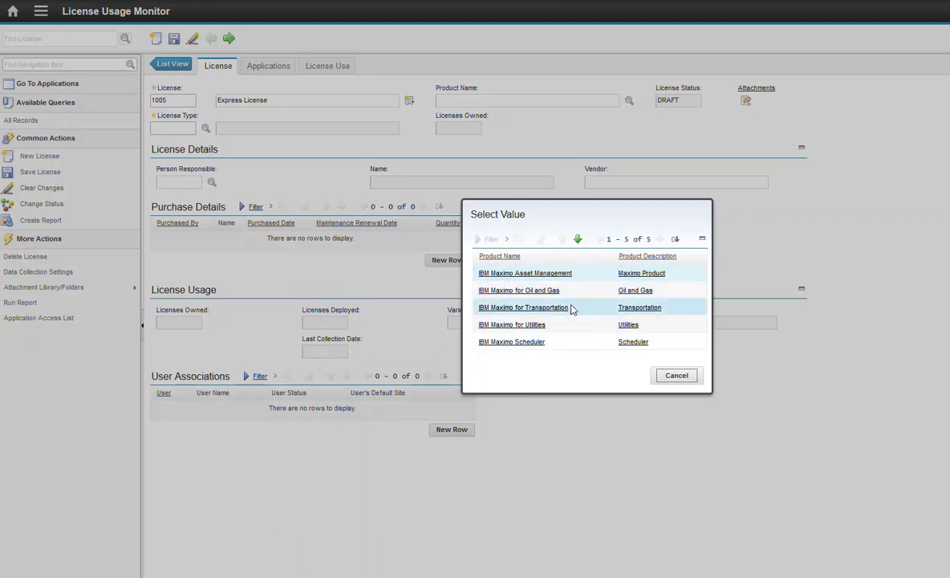
{"action": "left_click", "coordinate": [512, 274]}
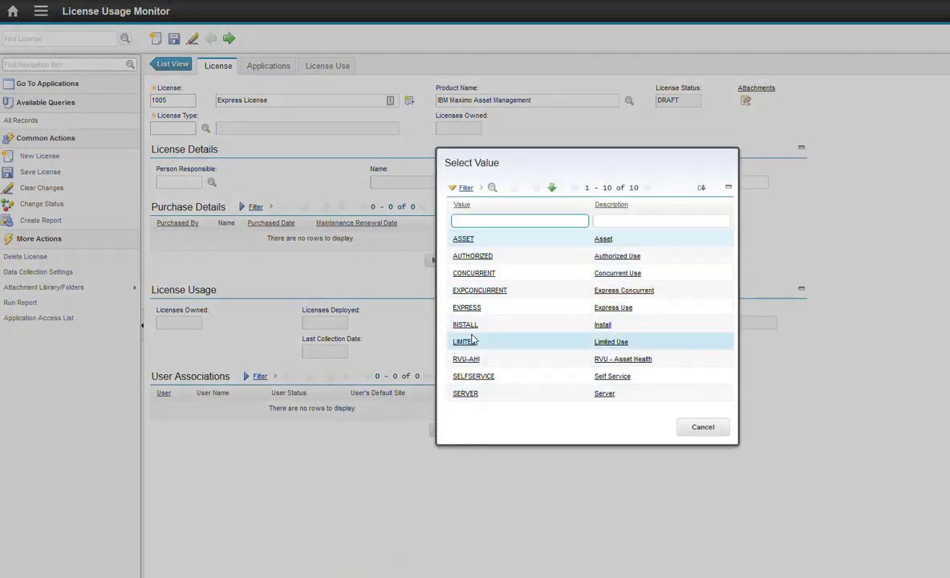
{"action": "left_click", "coordinate": [468, 310]}
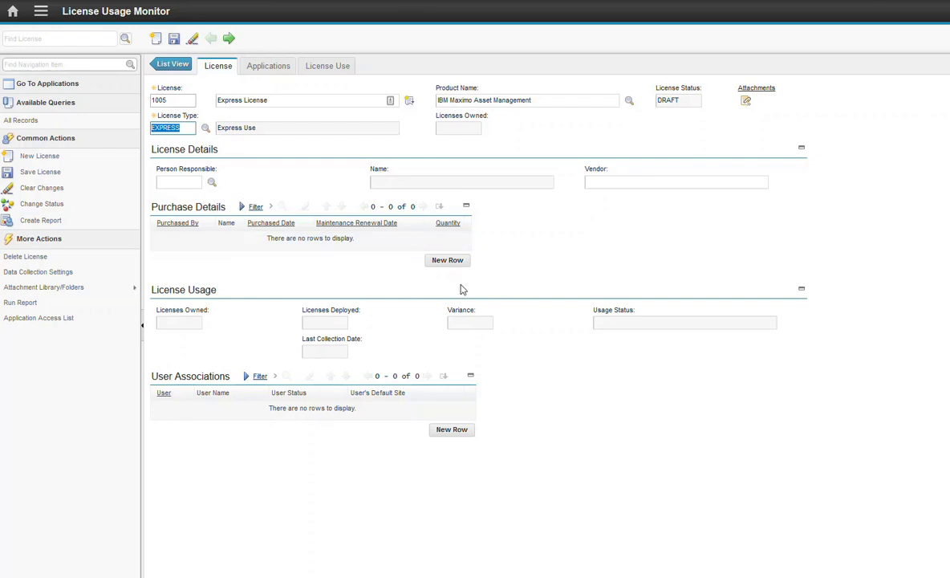
Add a purchase details row with a quantity of 20 and save the license record
{"action": "left_click", "coordinate": [449, 261]}
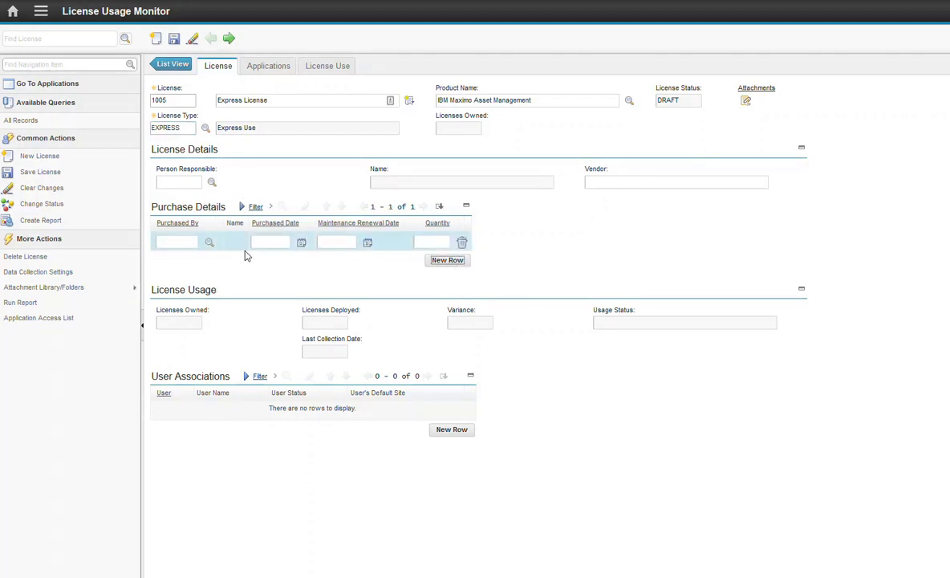
{"action": "left_click", "coordinate": [425, 240]}
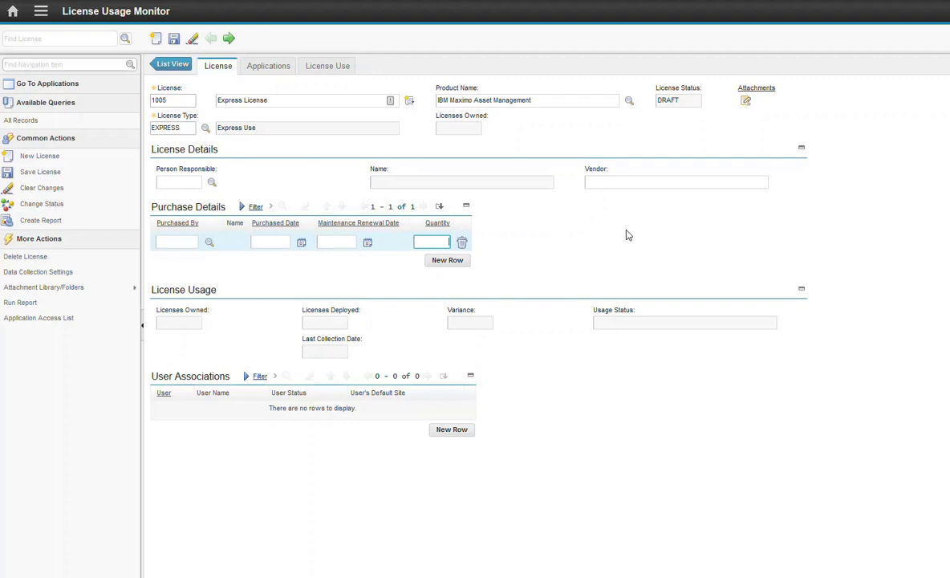
{"action": "type", "text": "20"}
{"action": "left_click", "coordinate": [628, 235]}
{"action": "left_click", "coordinate": [176, 40]}
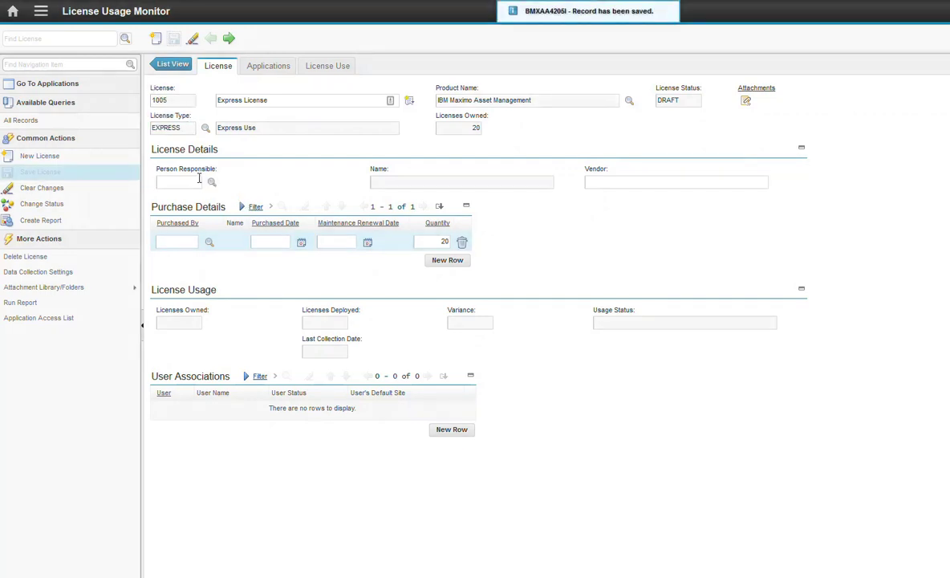
Look through the people selectable as Person Responsible, and the purchaser, purchase date and maintenance renewal date fields of the purchase row
{"action": "left_click", "coordinate": [179, 183]}
{"action": "left_click", "coordinate": [212, 183]}
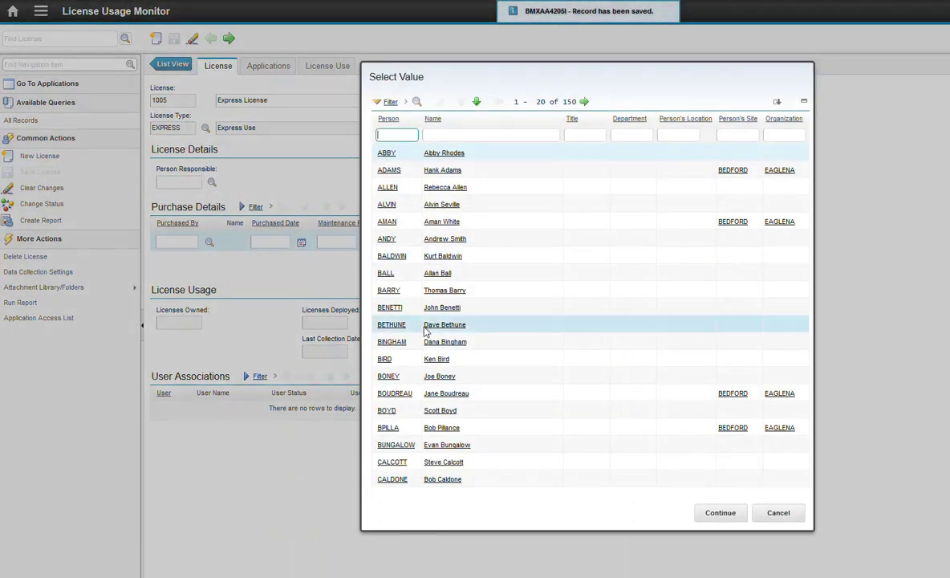
{"action": "left_click", "coordinate": [780, 514]}
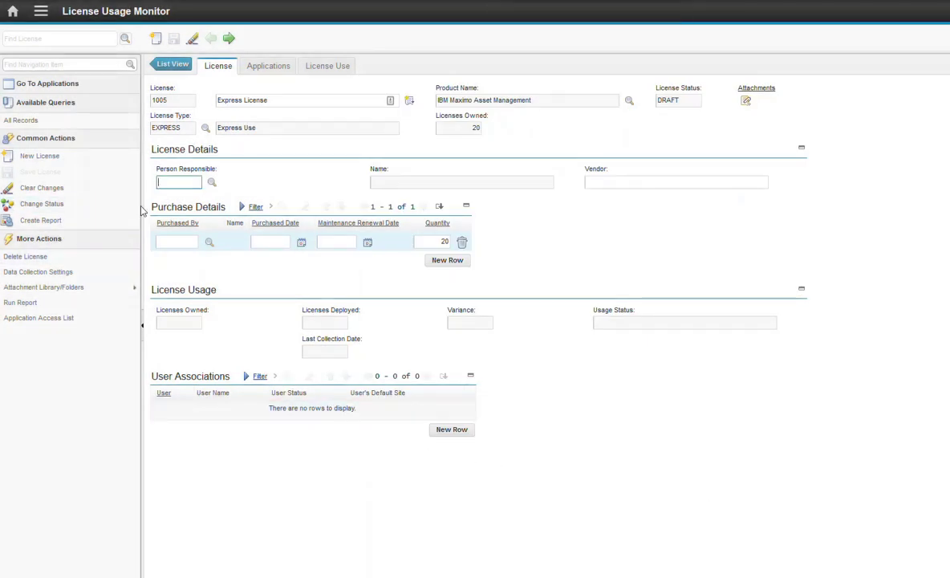
{"action": "left_click", "coordinate": [181, 241]}
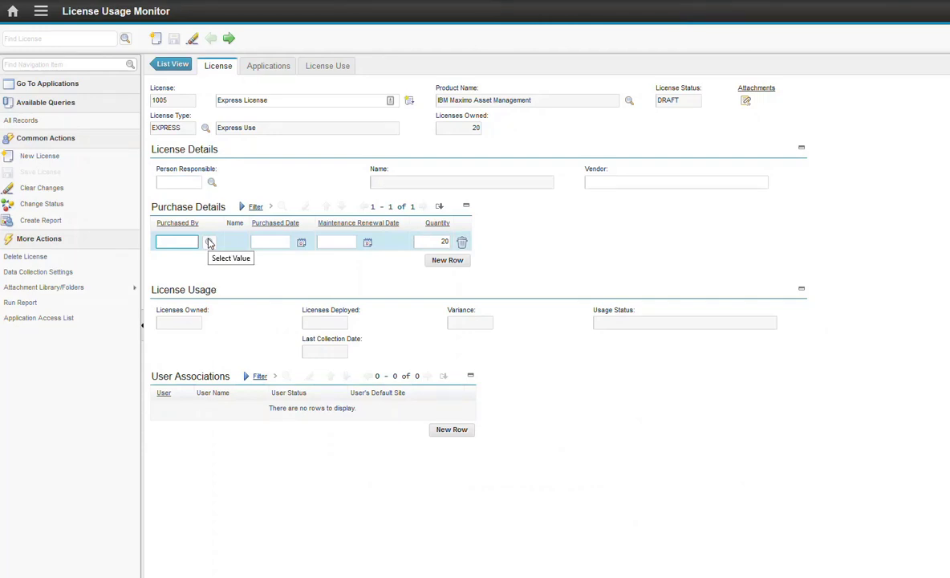
{"action": "left_click", "coordinate": [265, 242]}
{"action": "left_click", "coordinate": [329, 241]}
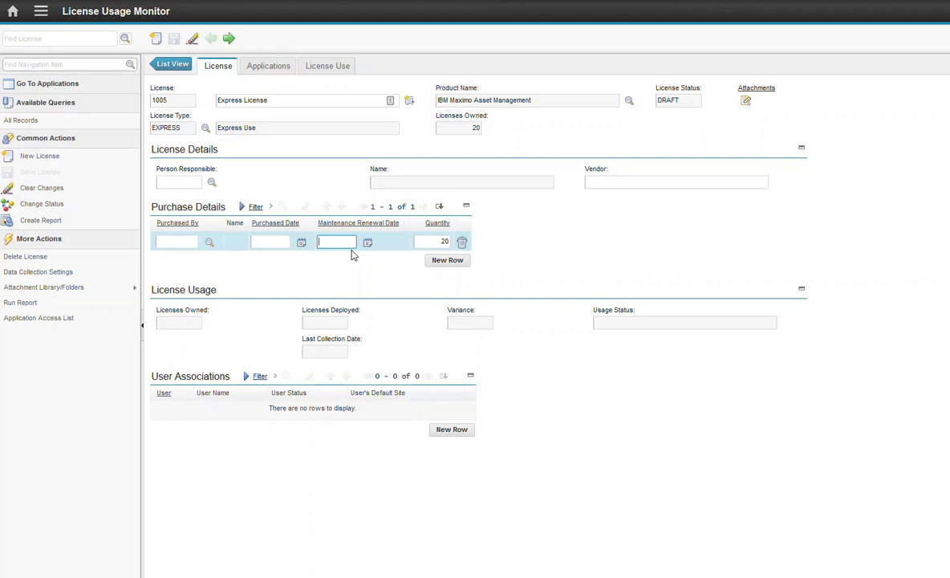
Set the vendor in the license details to IBM
{"action": "left_click", "coordinate": [589, 182]}
{"action": "type", "text": "IBM"}
{"action": "key", "text": "Tab"}
{"action": "double_click", "coordinate": [607, 181]}
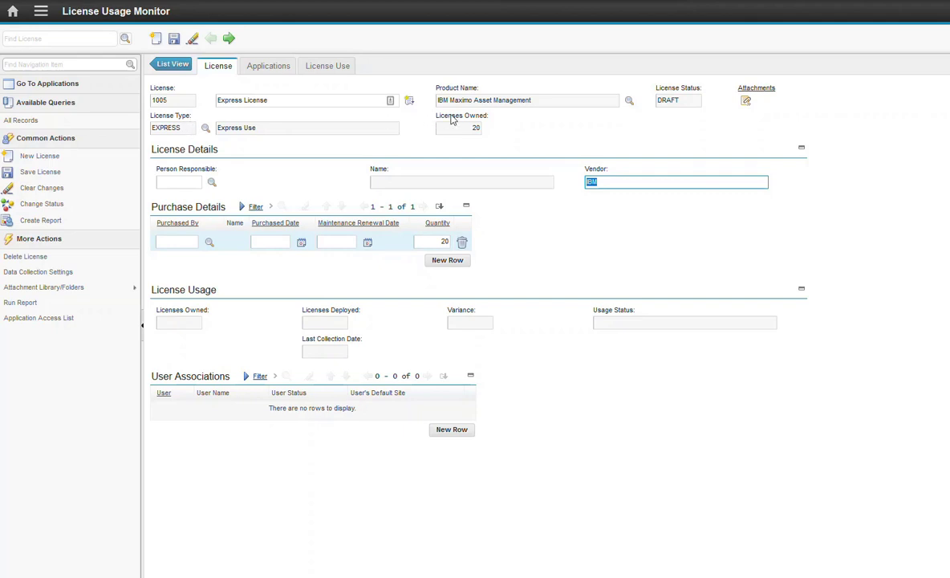
Review the applications covered by the Express License and the Application Access List with the access levels for each user type
{"action": "left_click", "coordinate": [482, 101]}
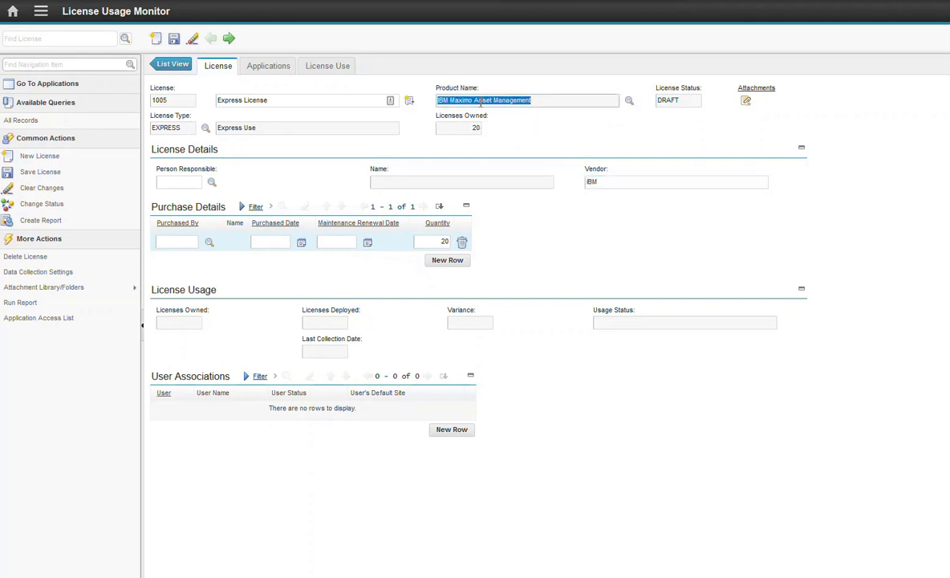
{"action": "left_click", "coordinate": [184, 128]}
{"action": "left_click", "coordinate": [275, 73]}
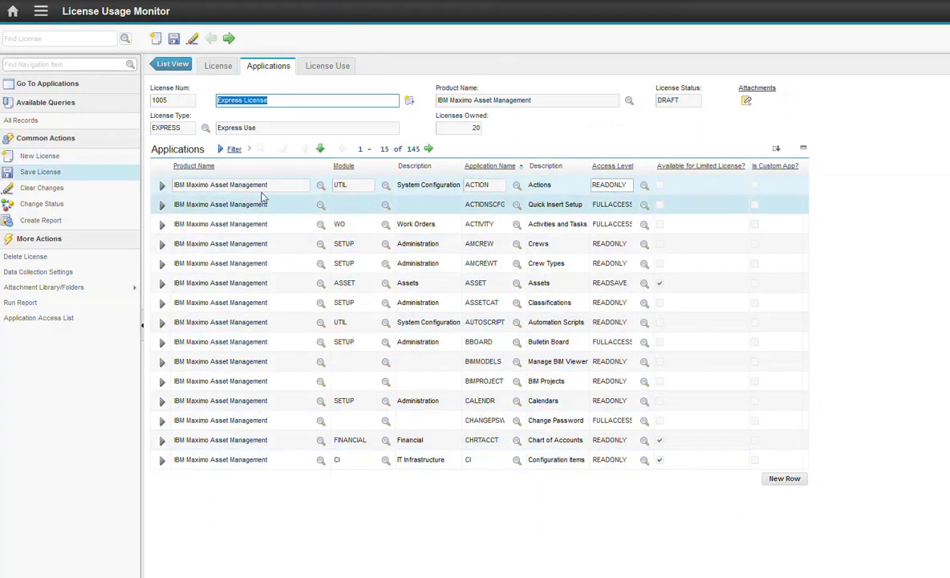
{"action": "left_click", "coordinate": [96, 171]}
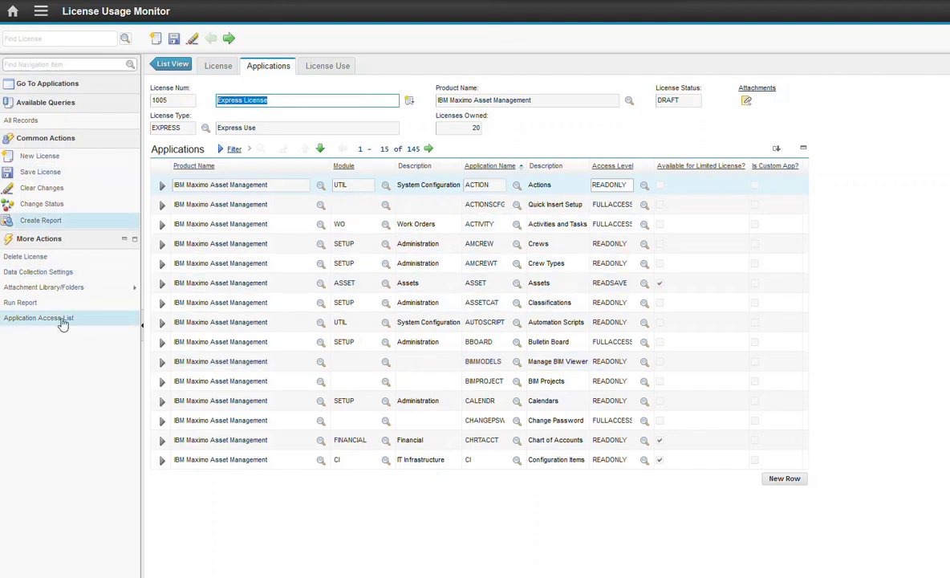
{"action": "left_click", "coordinate": [35, 321]}
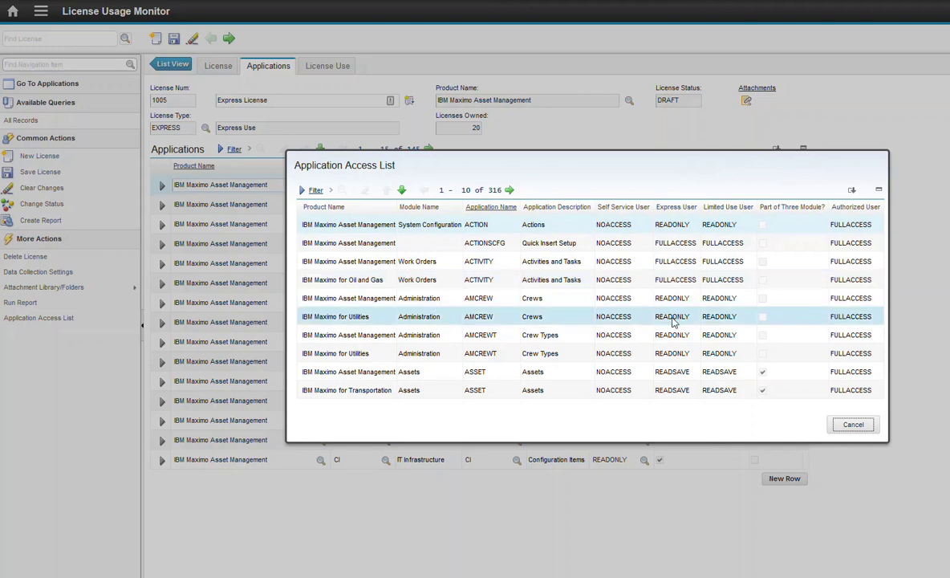
{"action": "left_click", "coordinate": [867, 425]}
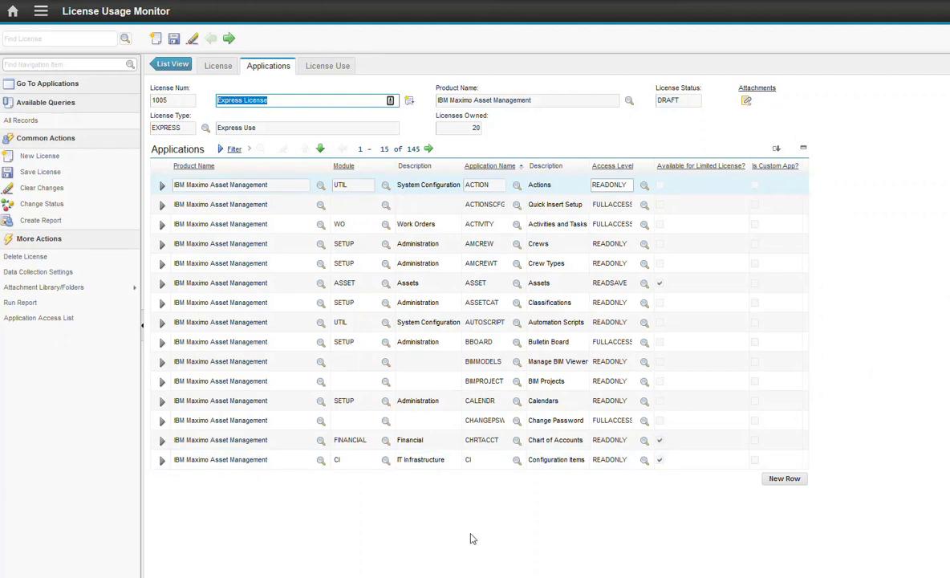
Try to add a custom application row to the license, browsing the selectable product names and application names
{"action": "left_click", "coordinate": [782, 479]}
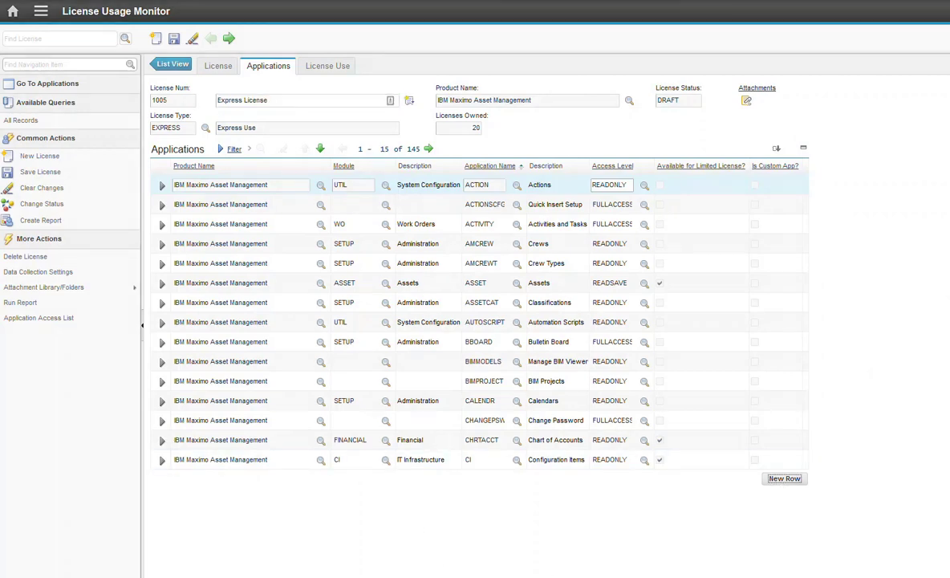
{"action": "scroll", "coordinate": [325, 481], "scroll_direction": "down", "scroll_amount": 2}
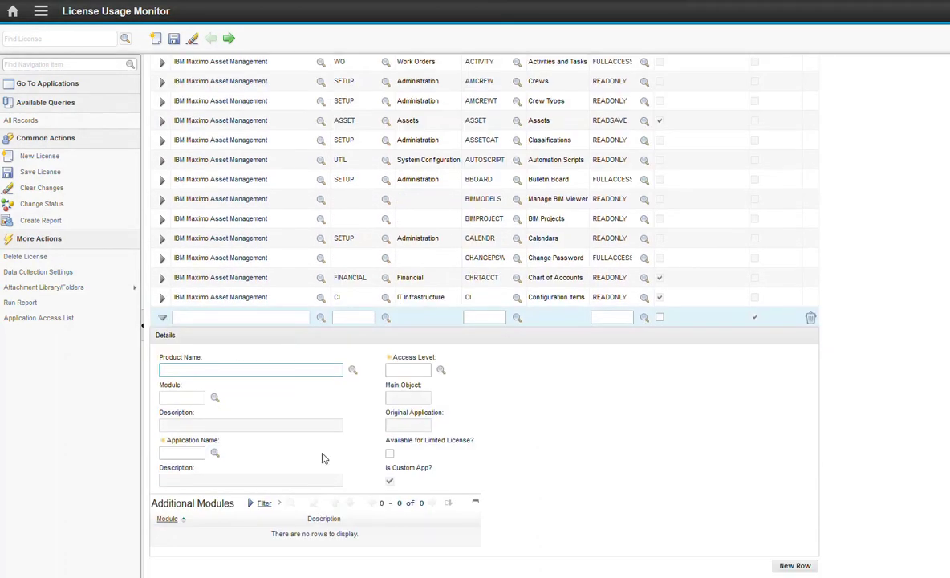
{"action": "left_click", "coordinate": [353, 370]}
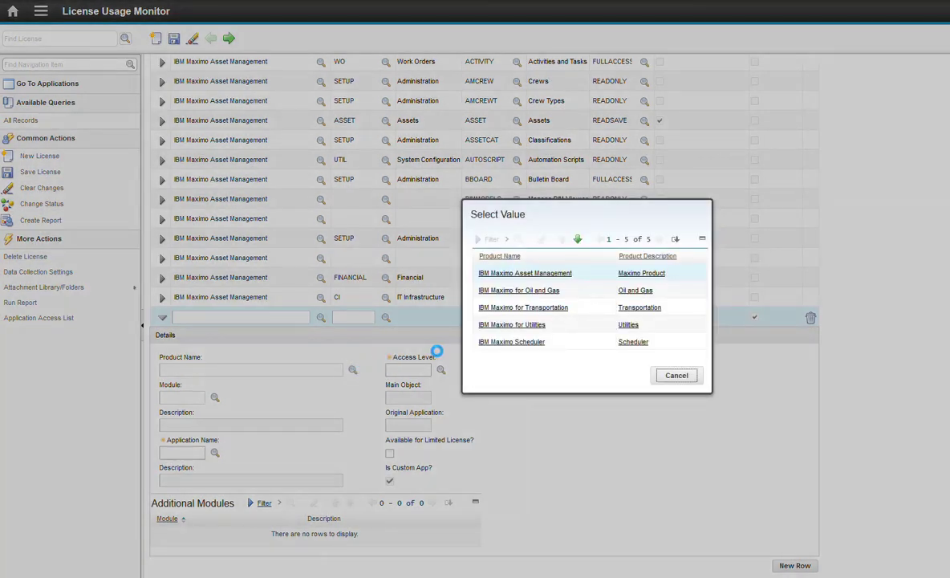
{"action": "left_click", "coordinate": [675, 376]}
{"action": "left_click", "coordinate": [215, 452]}
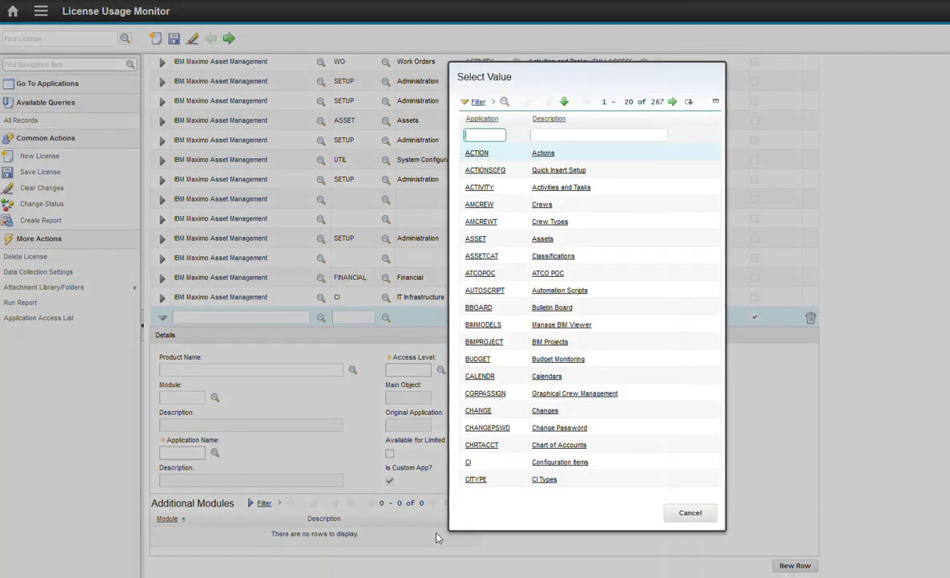
{"action": "left_click", "coordinate": [500, 154]}
{"action": "left_click", "coordinate": [691, 512]}
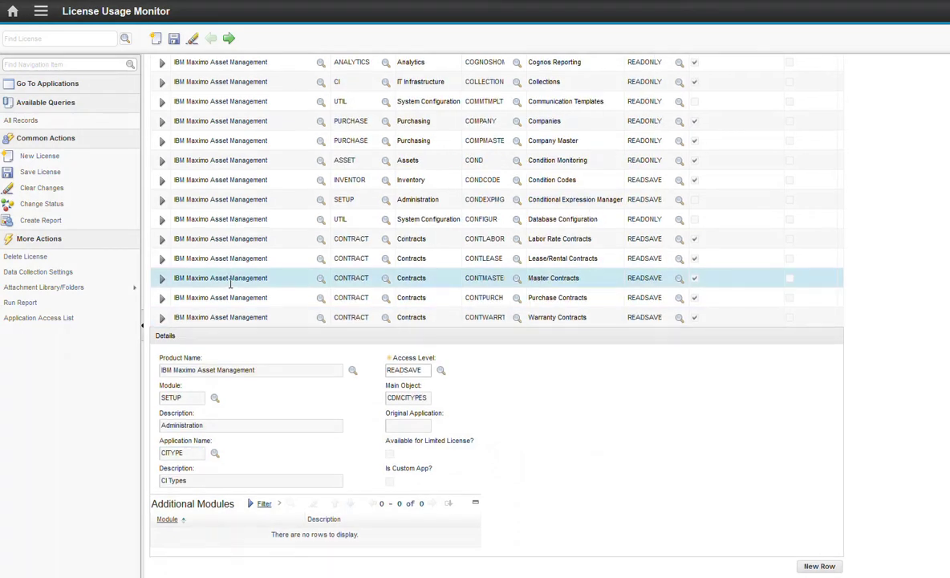
Save the license record and review its license use details and the data collection settings
{"action": "scroll", "coordinate": [183, 196], "scroll_direction": "up", "scroll_amount": 3}
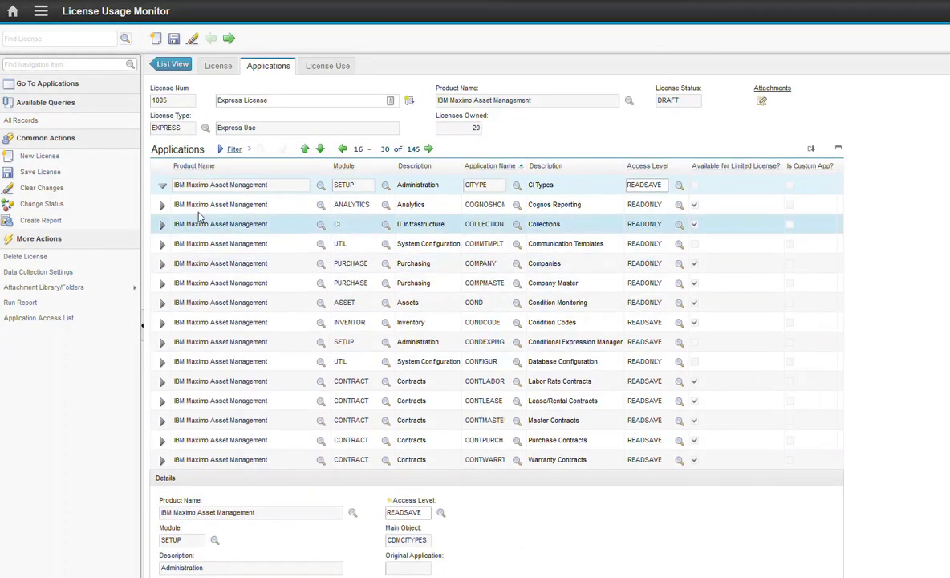
{"action": "left_click", "coordinate": [173, 39]}
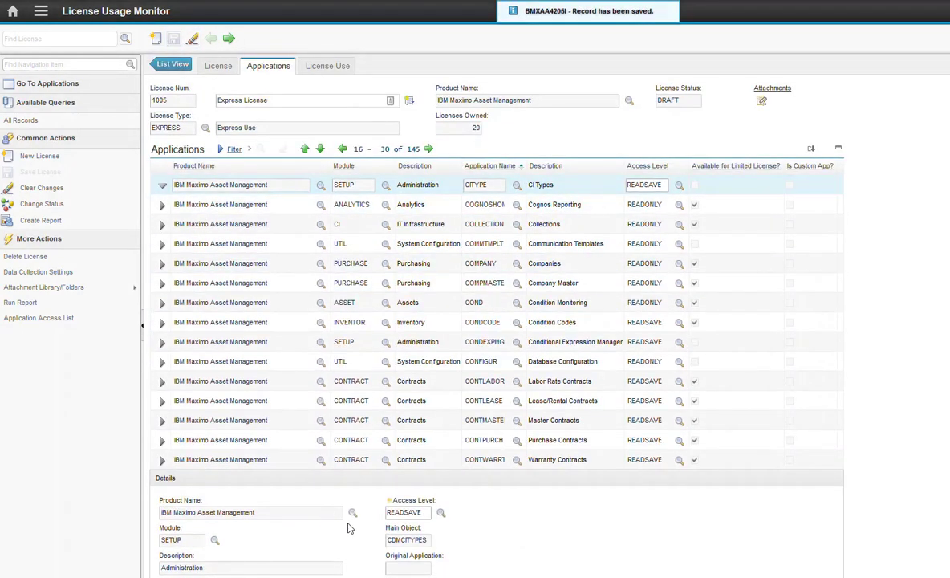
{"action": "left_click", "coordinate": [328, 69]}
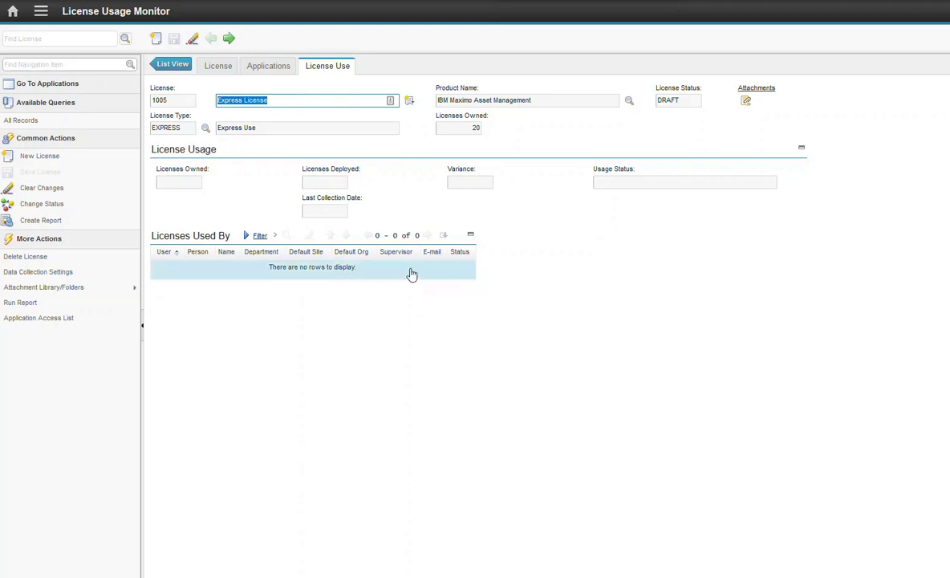
{"action": "left_click", "coordinate": [56, 273]}
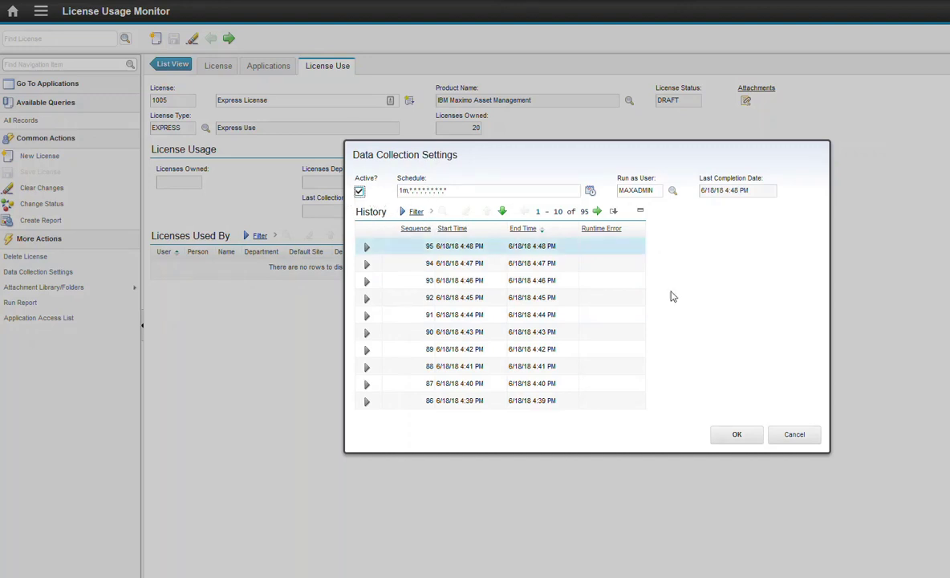
{"action": "left_click", "coordinate": [793, 434]}
Change the status of the Express License from draft to ACTIVE
{"action": "left_click", "coordinate": [44, 205]}
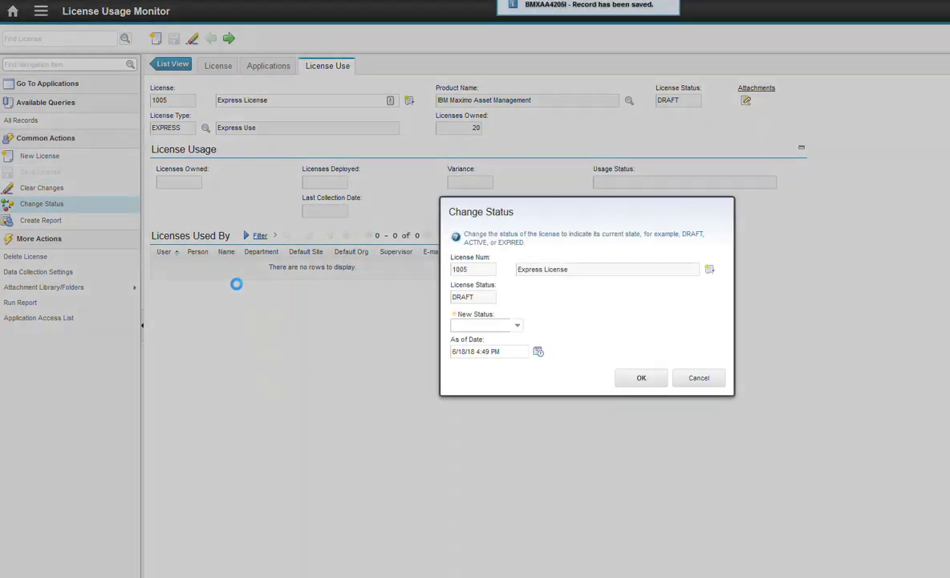
{"action": "left_click", "coordinate": [516, 324]}
{"action": "left_click", "coordinate": [471, 355]}
{"action": "left_click", "coordinate": [644, 379]}
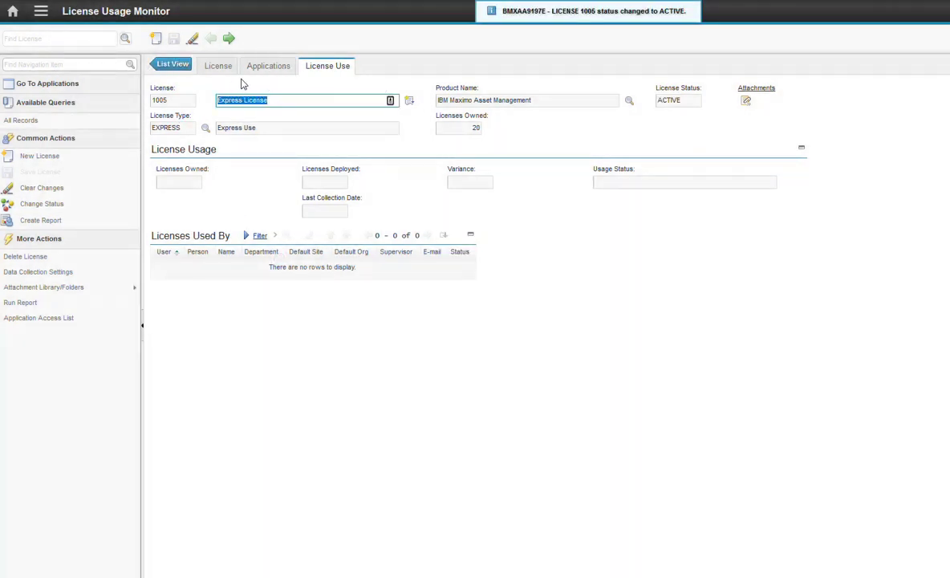
Return to the license list and view the applications of the LIMITED license 1003
{"action": "left_click", "coordinate": [272, 72]}
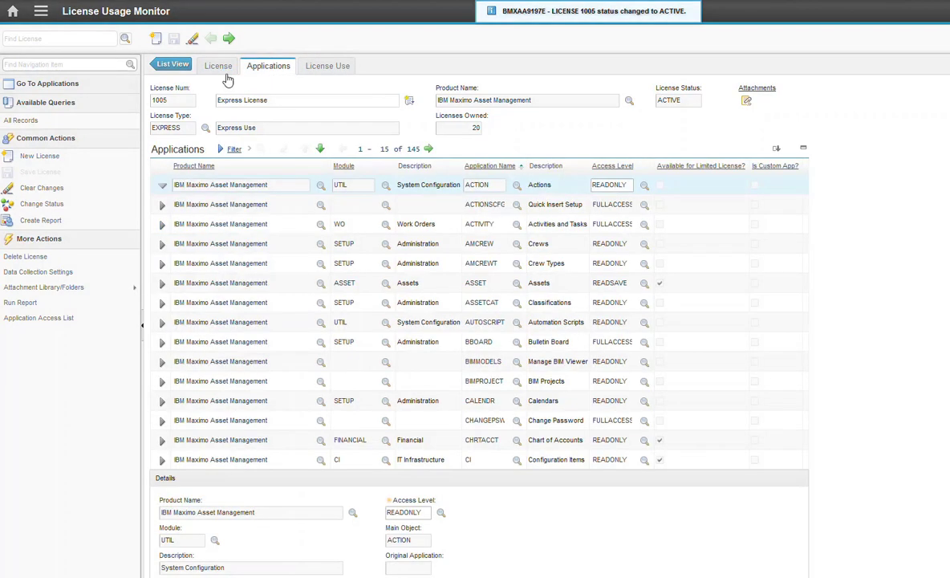
{"action": "left_click", "coordinate": [207, 64]}
{"action": "left_click", "coordinate": [160, 65]}
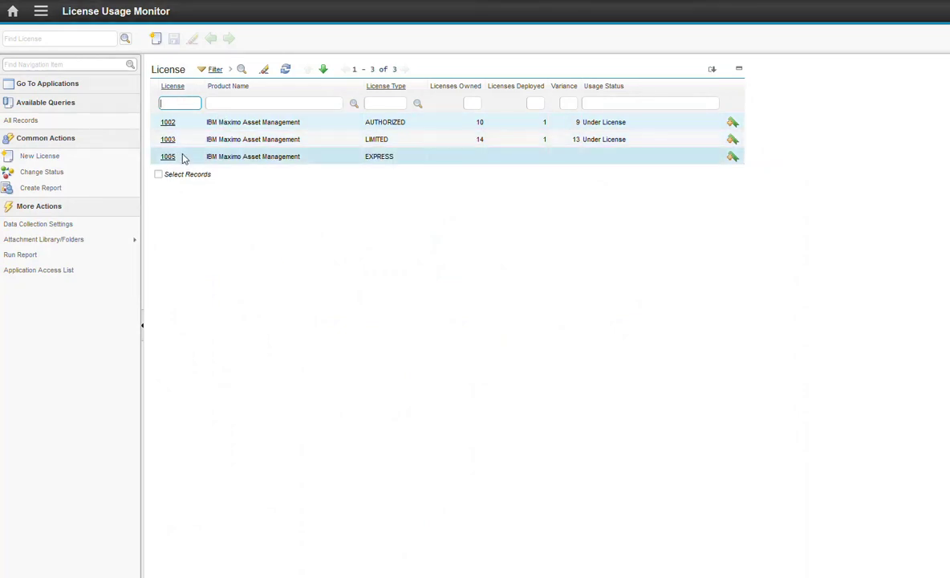
{"action": "left_click", "coordinate": [168, 138]}
{"action": "left_click", "coordinate": [271, 73]}
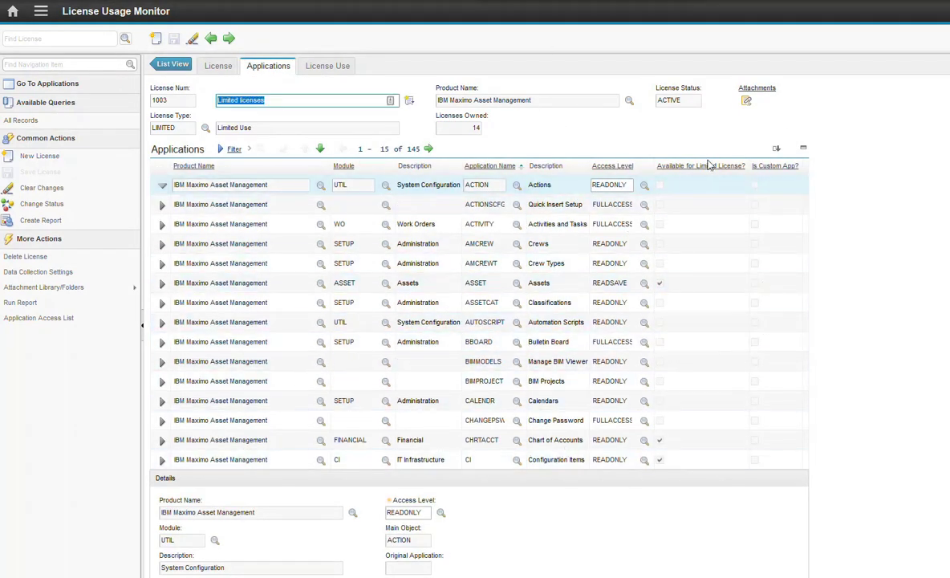
Browse the access level options for the ACTION application and check the ASSET application's availability for the limited license
{"action": "left_click", "coordinate": [645, 185]}
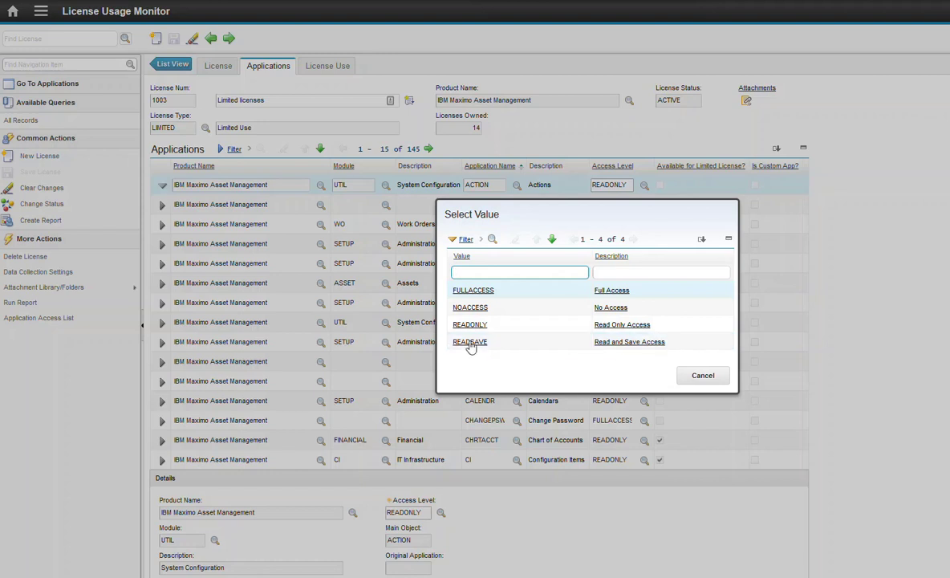
{"action": "left_click", "coordinate": [702, 375]}
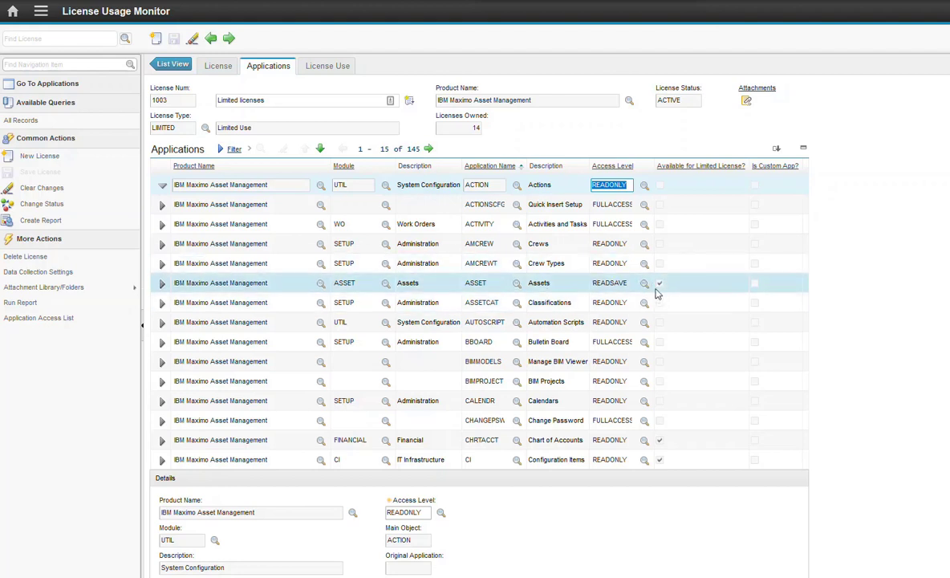
{"action": "left_click", "coordinate": [659, 284]}
{"action": "left_click", "coordinate": [659, 283]}
{"action": "left_click", "coordinate": [660, 283]}
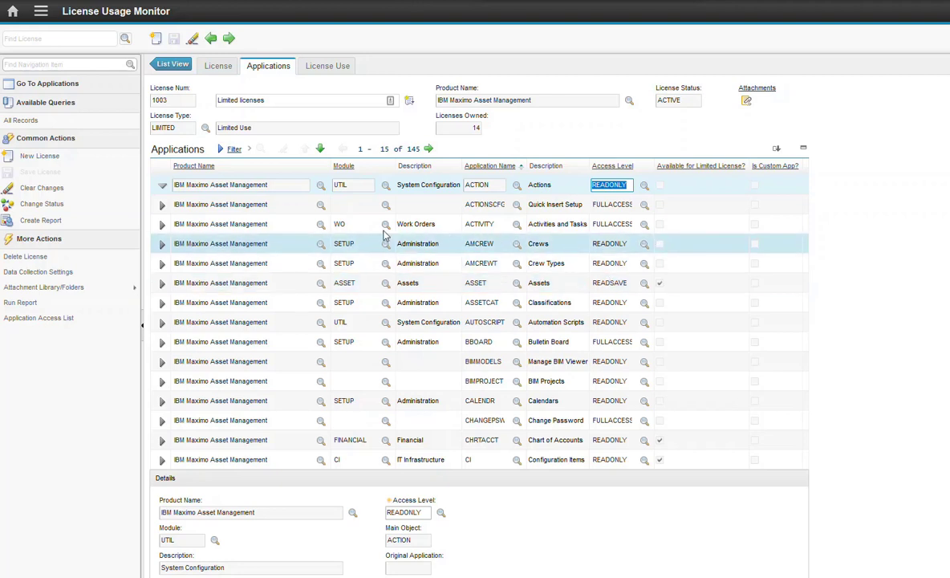
Return to the main details of license 1003 and browse the selectable product names without changing the product
{"action": "left_click", "coordinate": [218, 68]}
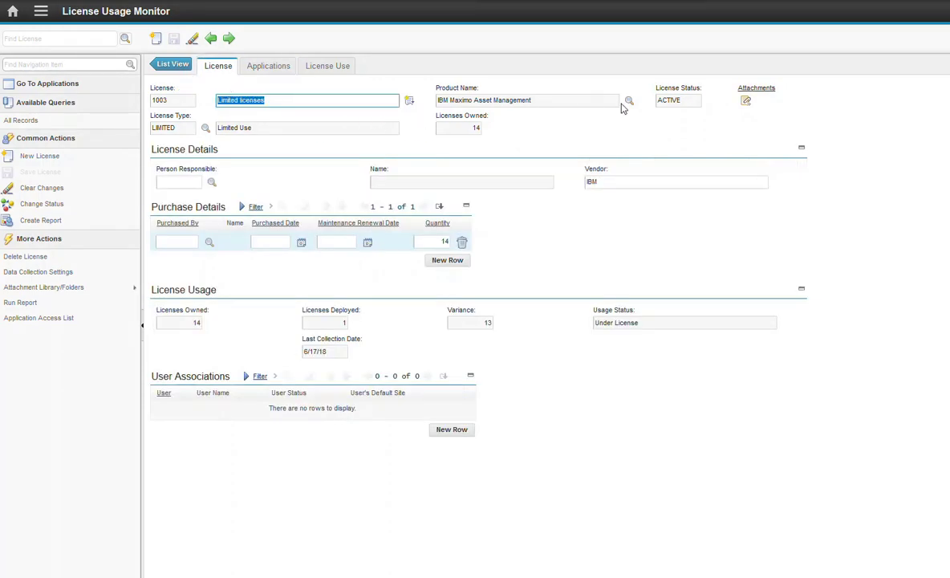
{"action": "left_click", "coordinate": [582, 97]}
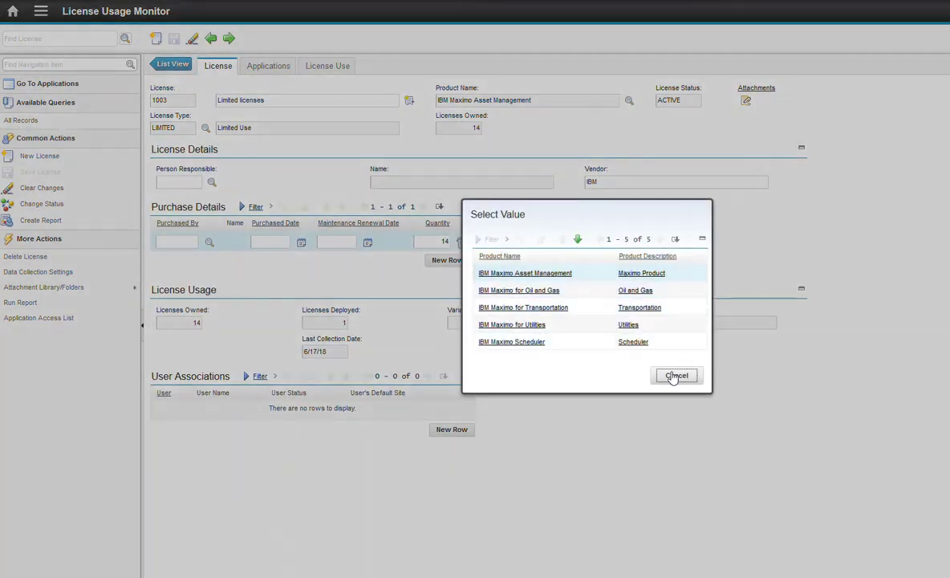
{"action": "left_click", "coordinate": [676, 375]}
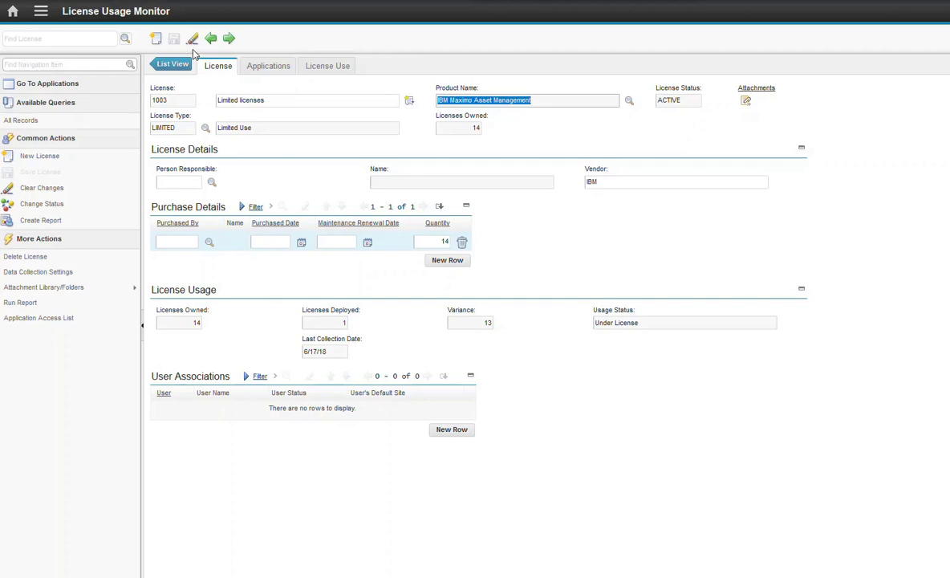
Open the AUTHORIZED license 1002 from the license list, review its license use and main details, and return to the list
{"action": "left_click", "coordinate": [172, 64]}
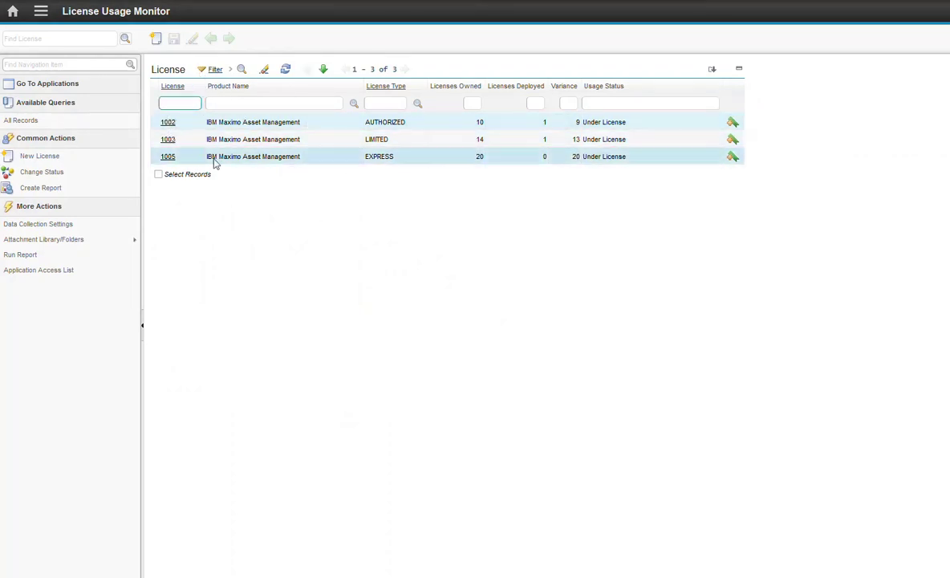
{"action": "left_click", "coordinate": [168, 121]}
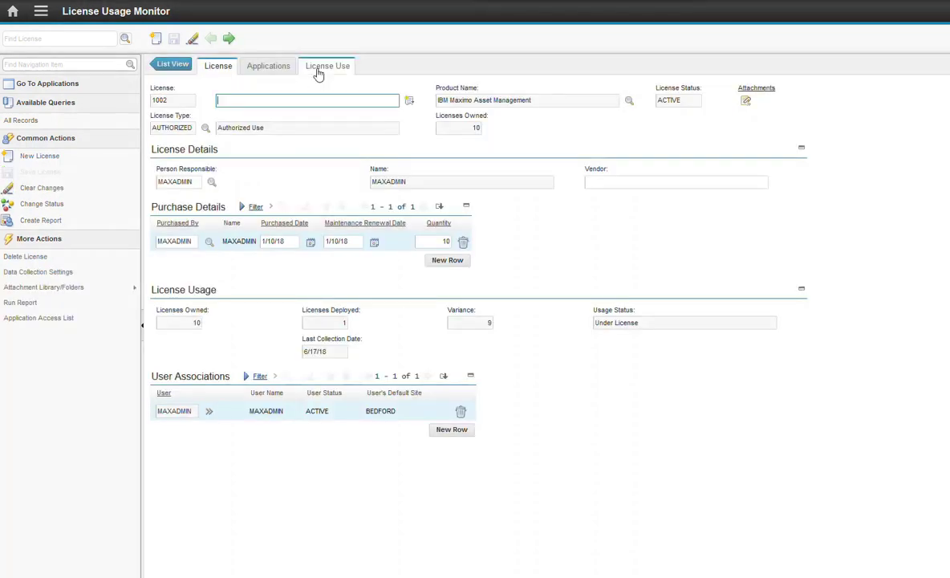
{"action": "left_click", "coordinate": [317, 71]}
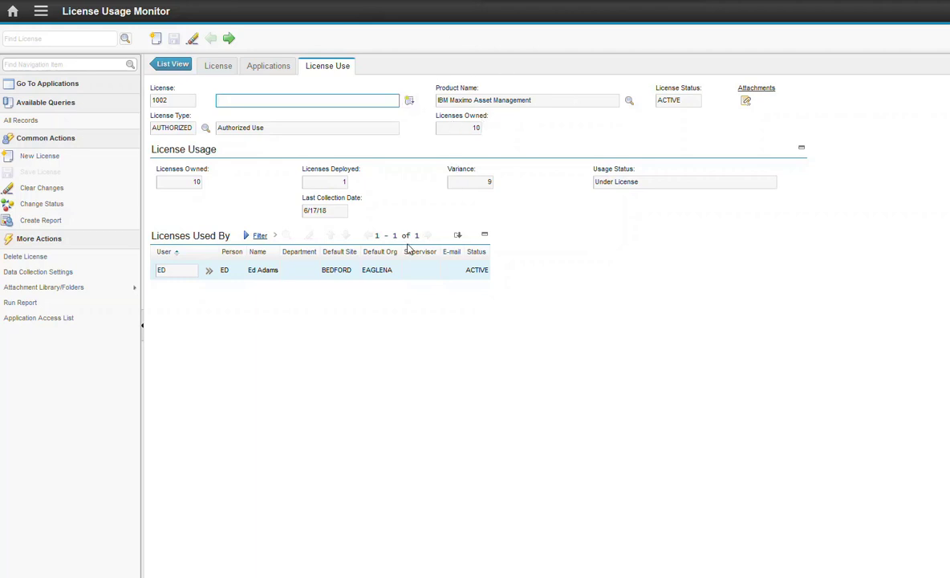
{"action": "left_click", "coordinate": [221, 67]}
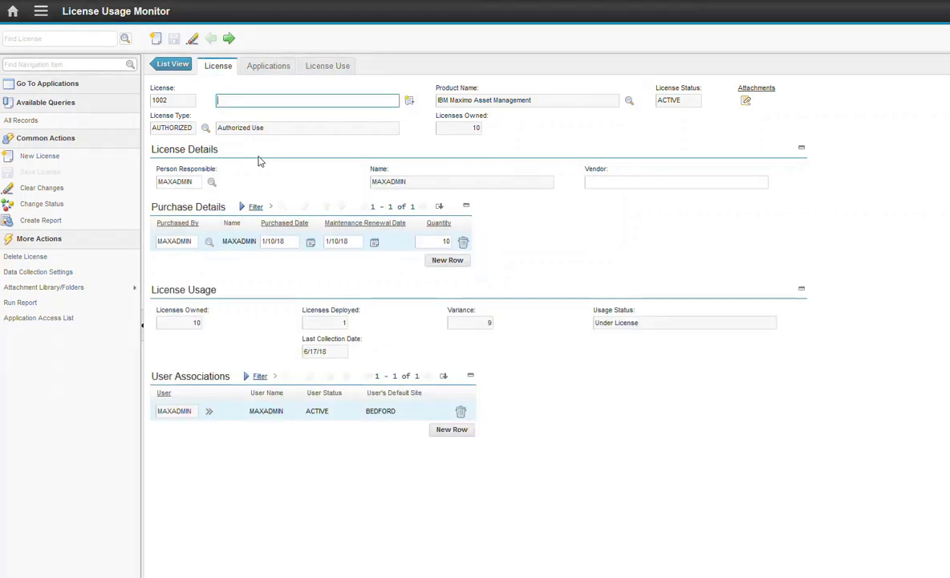
{"action": "left_click", "coordinate": [178, 65]}
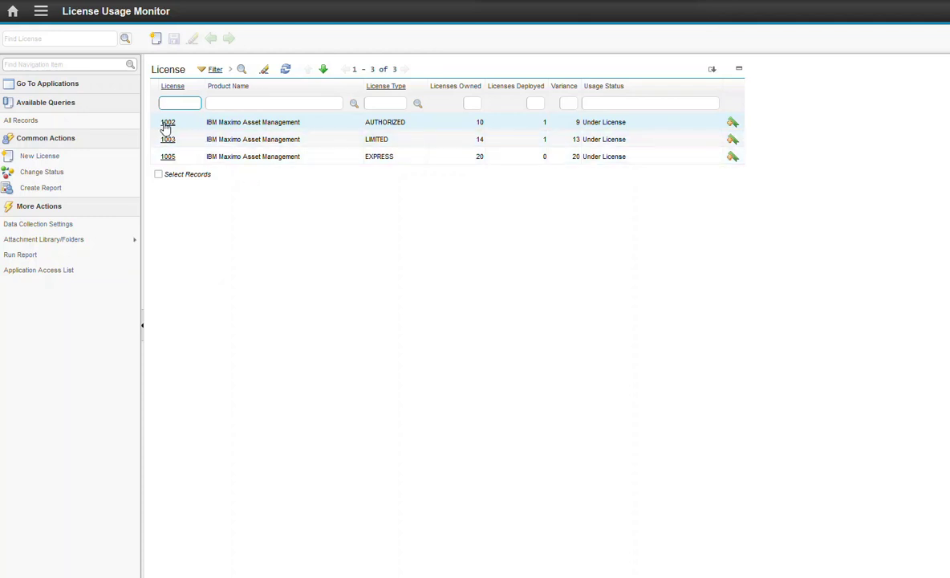
Try to create a new IBM Maximo Asset Management license with license type SELFSERVICE, and discard the unsaved record
{"action": "left_click", "coordinate": [155, 40]}
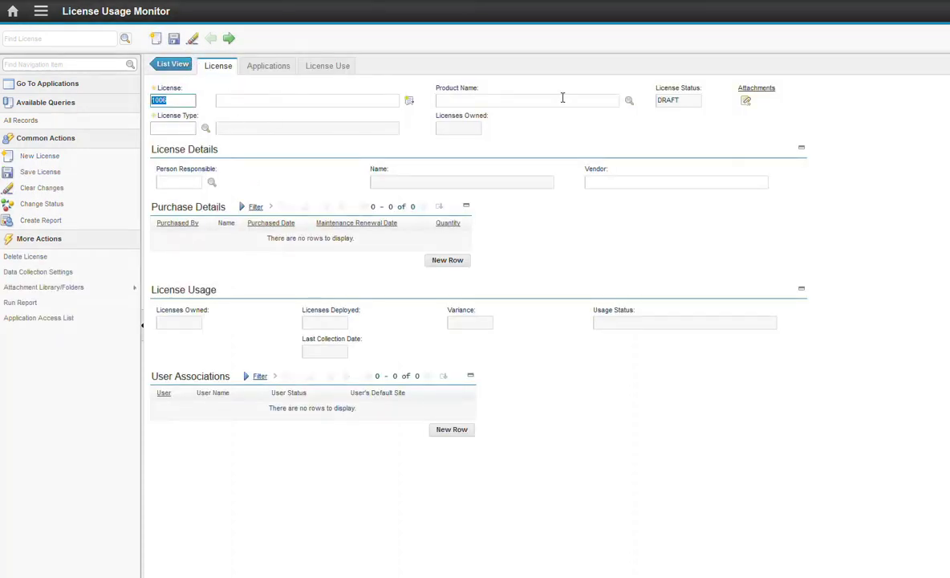
{"action": "left_click", "coordinate": [629, 99]}
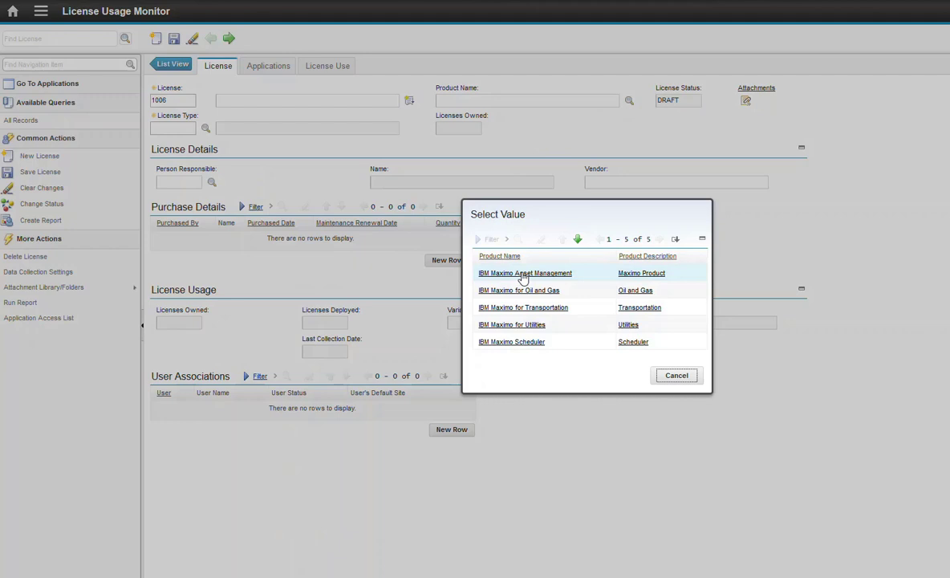
{"action": "left_click", "coordinate": [530, 275]}
{"action": "left_click", "coordinate": [206, 128]}
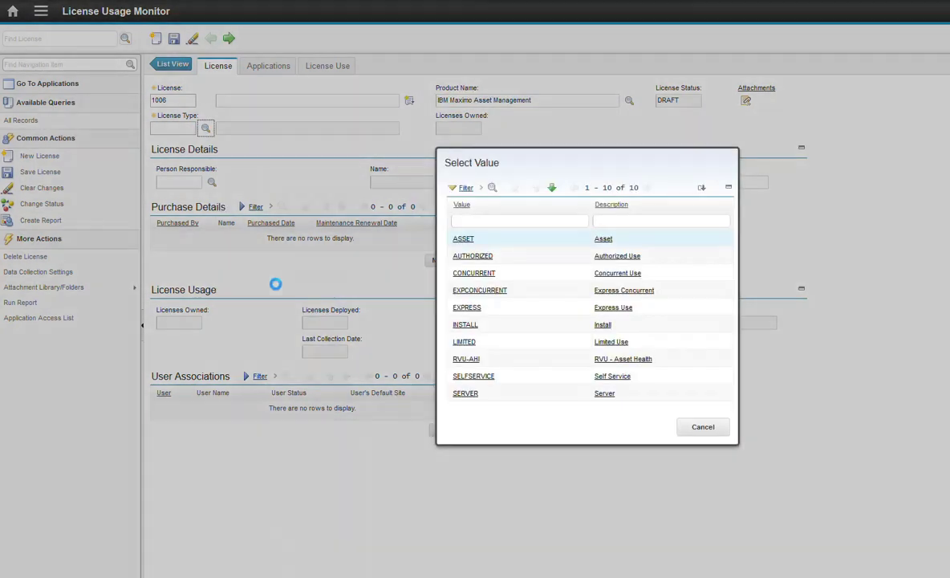
{"action": "left_click", "coordinate": [470, 375]}
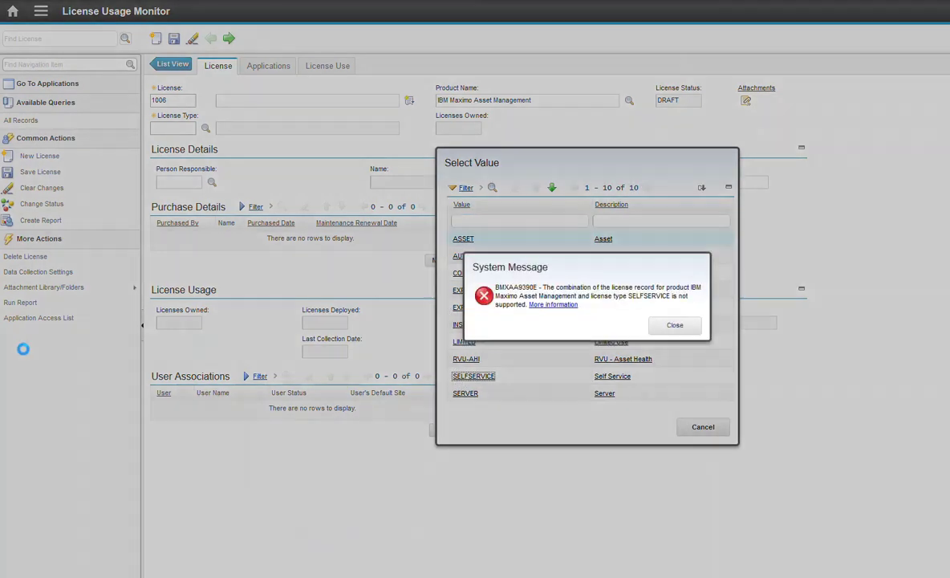
{"action": "left_click", "coordinate": [674, 326]}
{"action": "left_click", "coordinate": [703, 426]}
{"action": "left_click", "coordinate": [172, 63]}
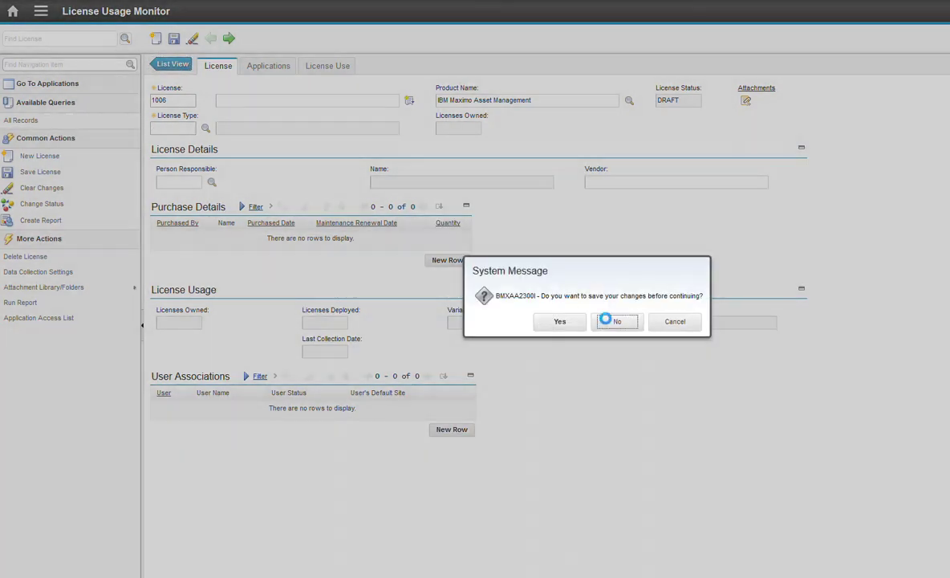
{"action": "left_click", "coordinate": [607, 321]}
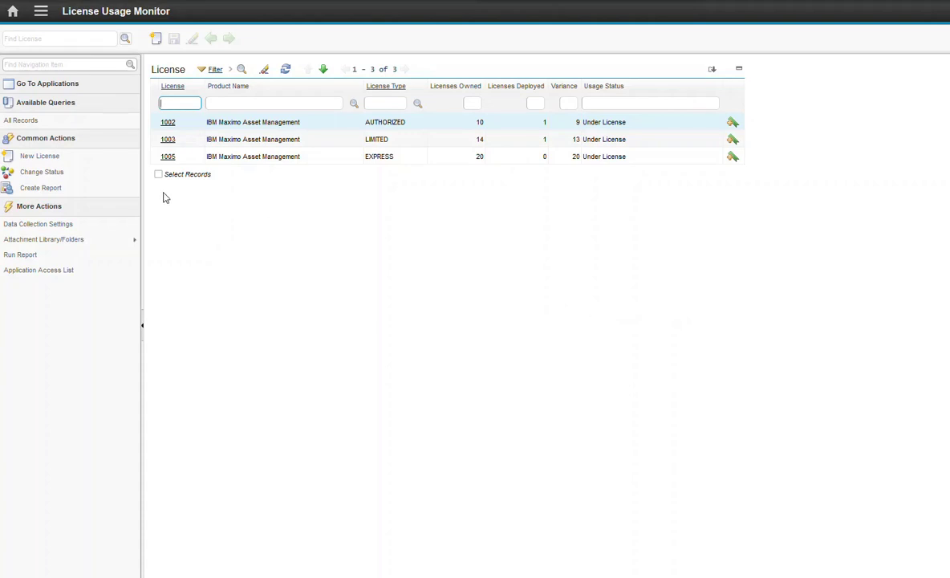
Open the EXPRESS license 1005 and review its licenses owned and license use details
{"action": "left_click", "coordinate": [168, 157]}
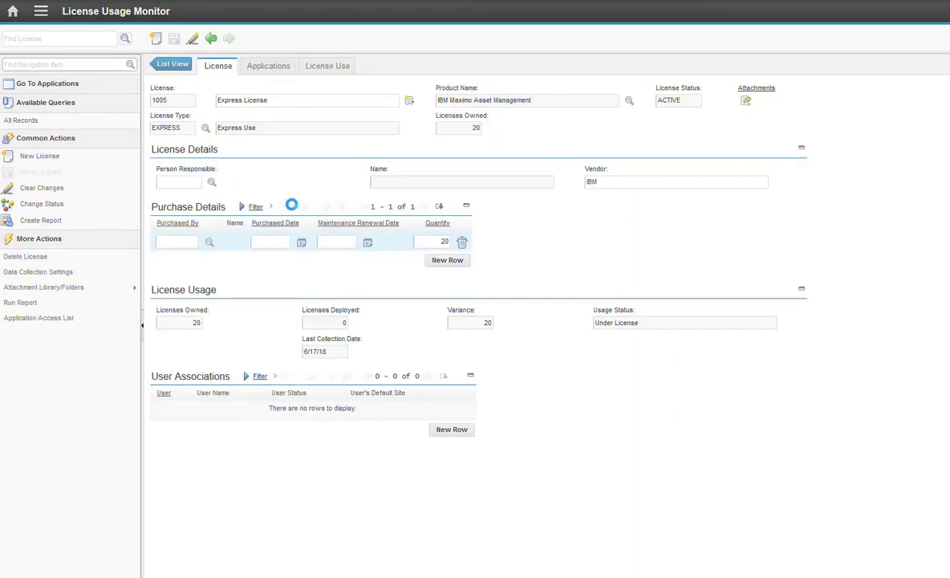
{"action": "left_click", "coordinate": [177, 321]}
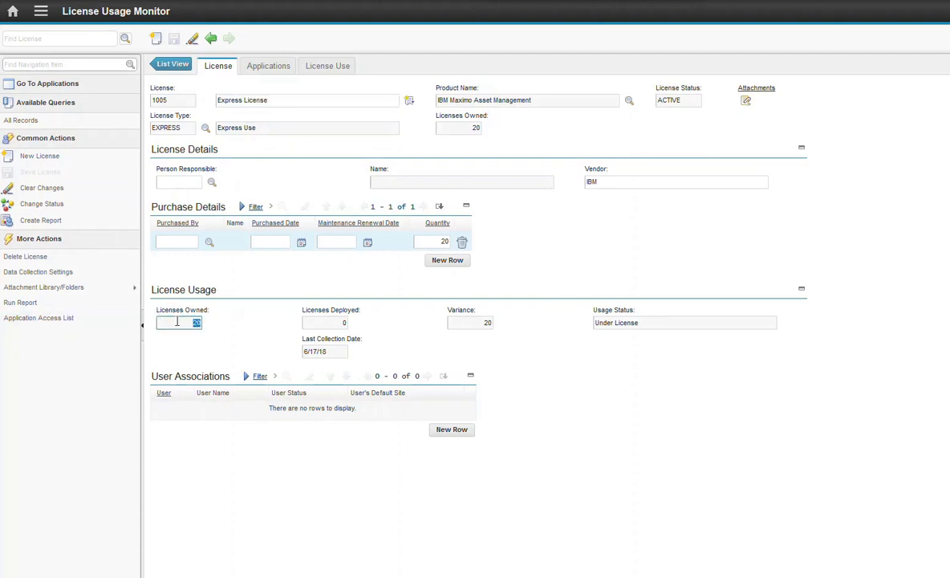
{"action": "left_click", "coordinate": [319, 69]}
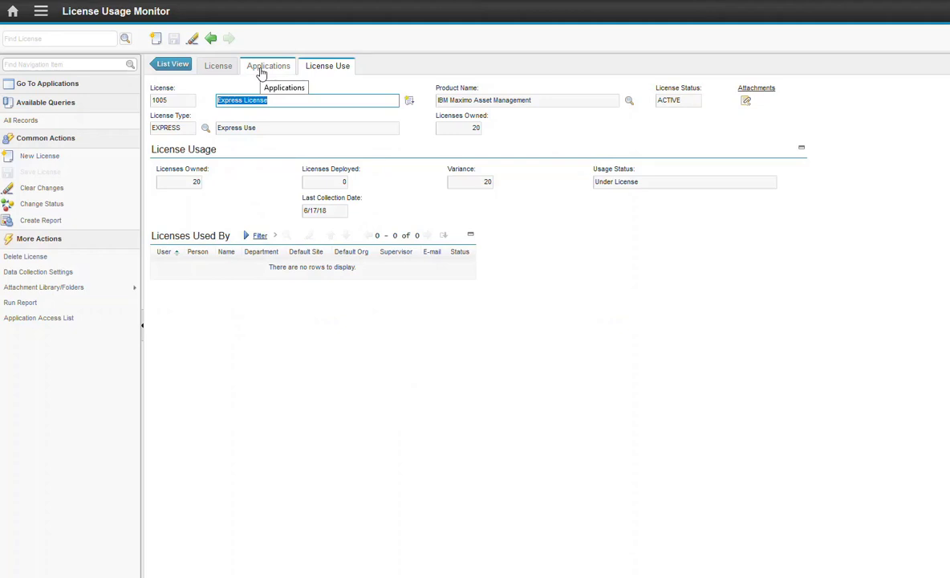
{"action": "left_click", "coordinate": [217, 71]}
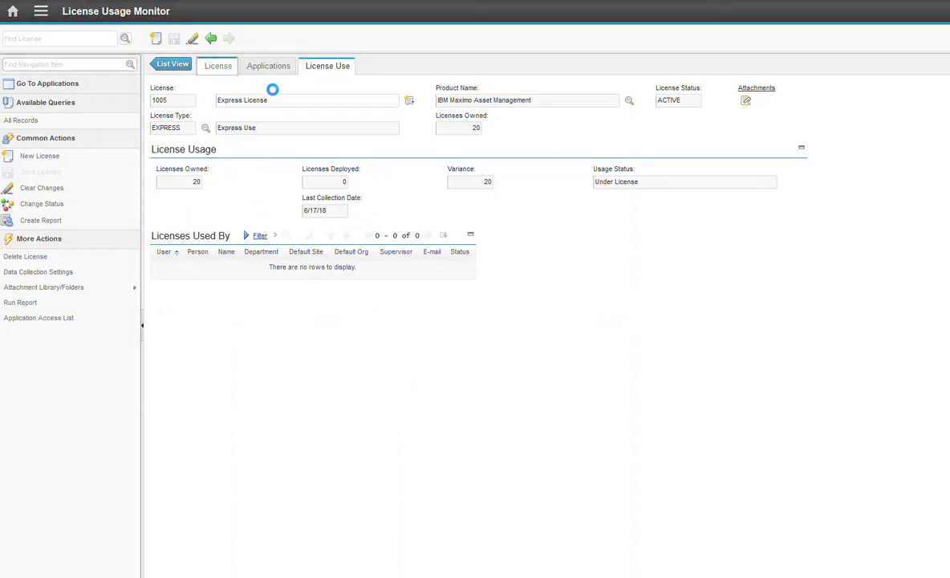
Open the LIMITED license 1003 from the license list and view which users are using it
{"action": "left_click", "coordinate": [167, 67]}
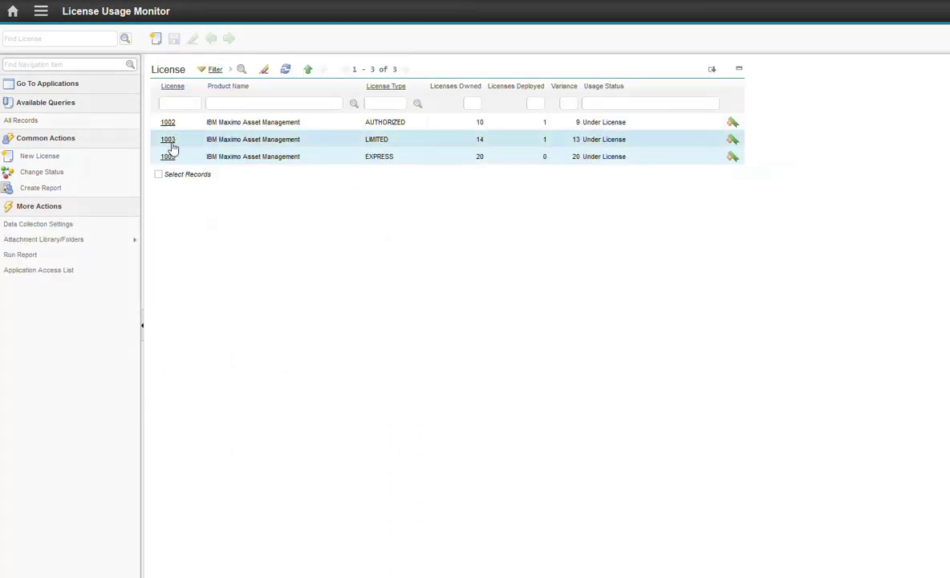
{"action": "left_click", "coordinate": [167, 140]}
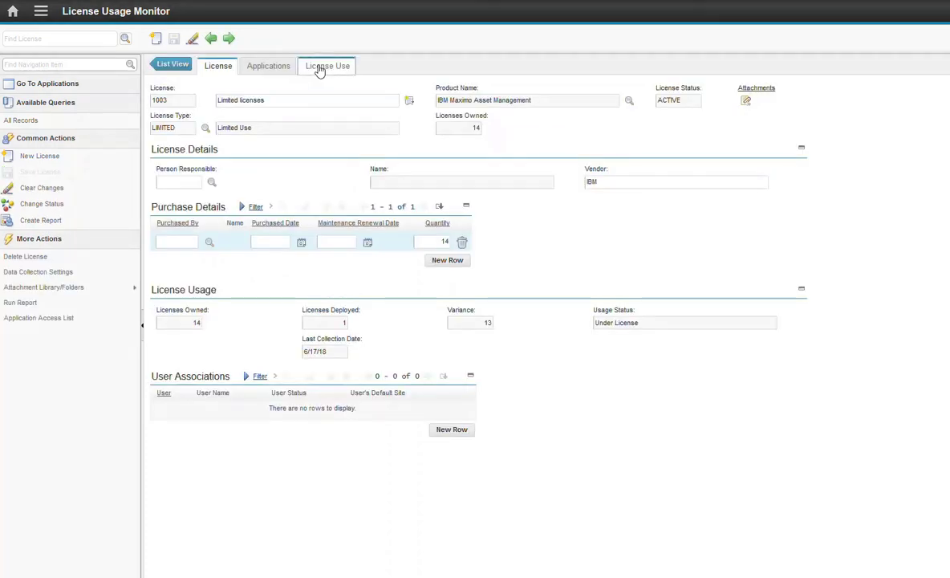
{"action": "left_click", "coordinate": [325, 67]}
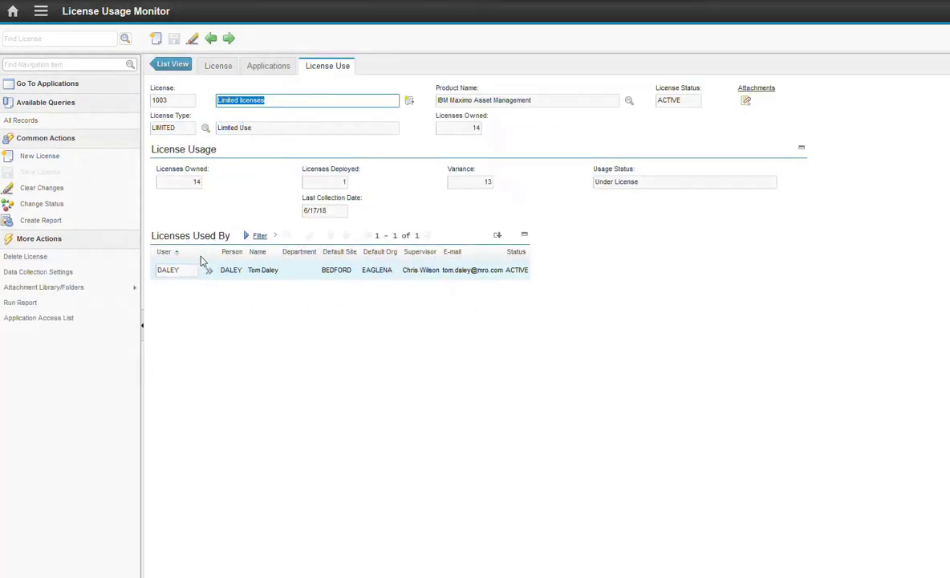